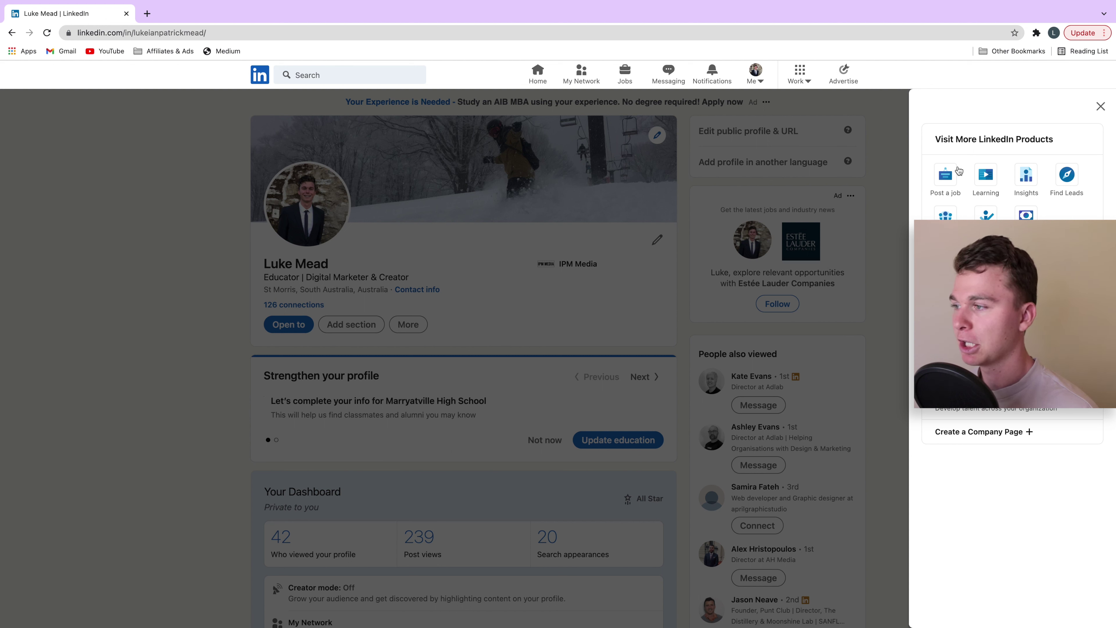
- Start a new job post from the Work menu's 'Post a job' link
left_click(947, 183)
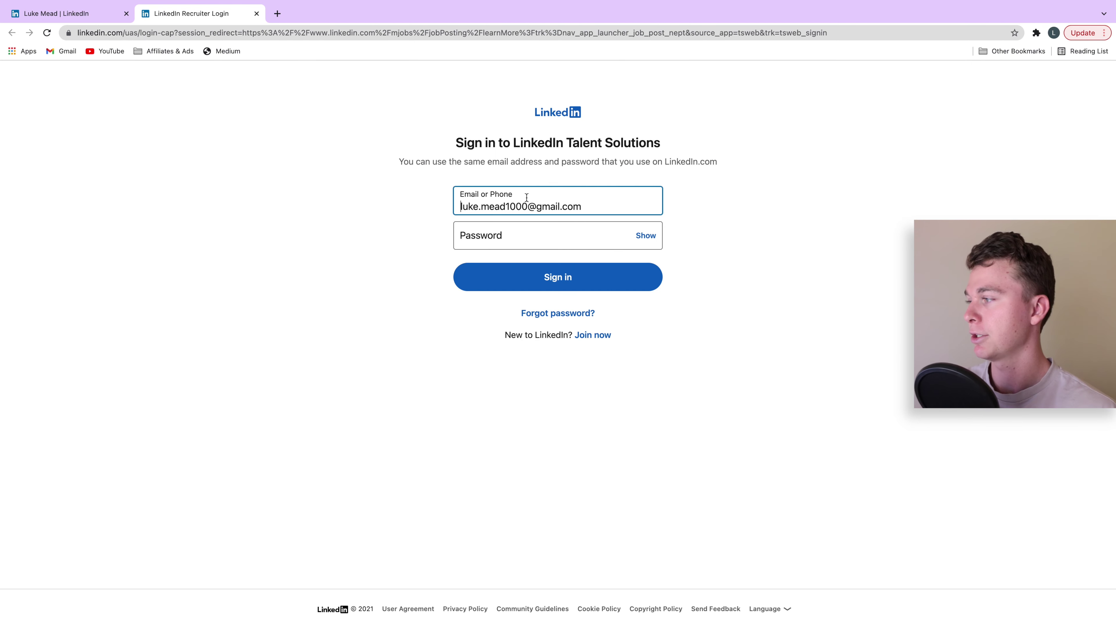
- Sign in to Talent Solutions with the account password to reach the job post form
left_click(521, 230)
type("********")
key("Return")
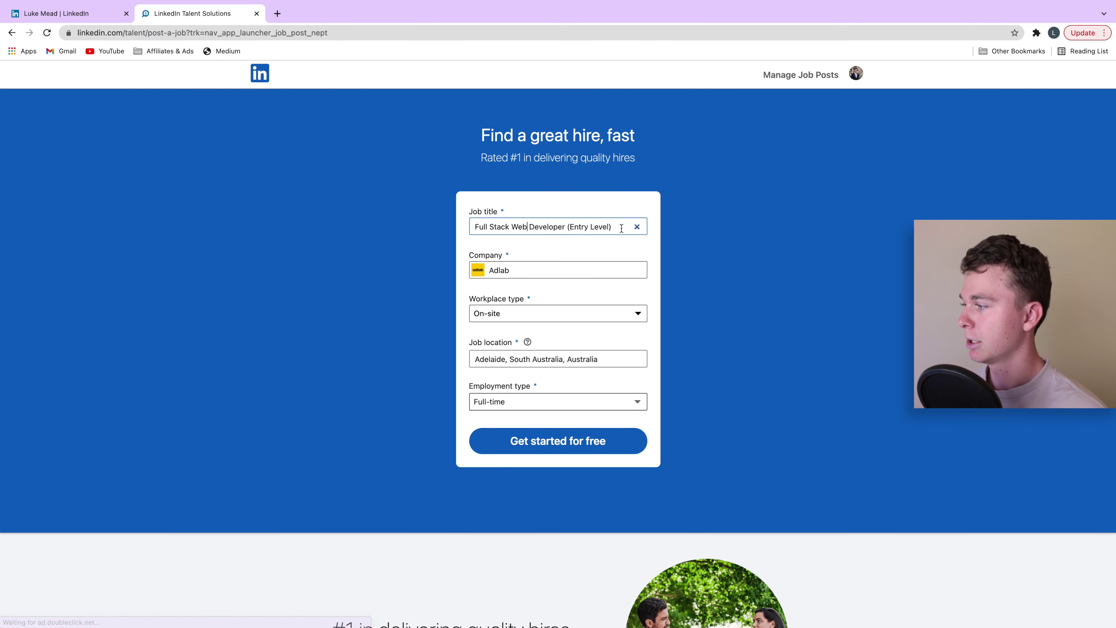
- Change the job title to Digital Marketing Manager and the company to IPM Media
left_click_drag(613, 226, 506, 223)
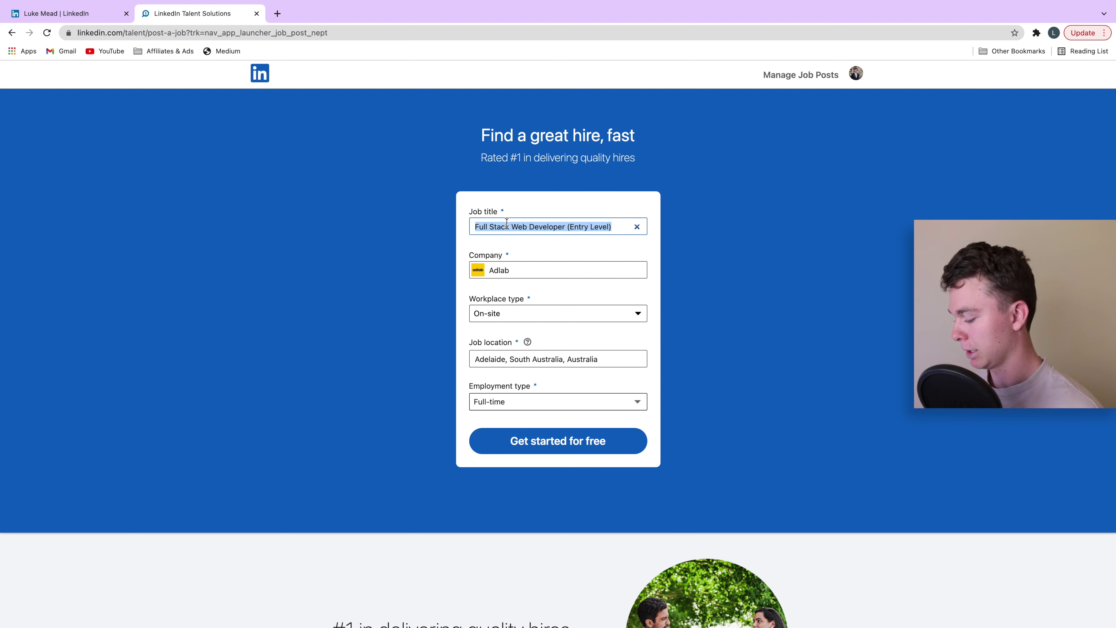
type("Di")
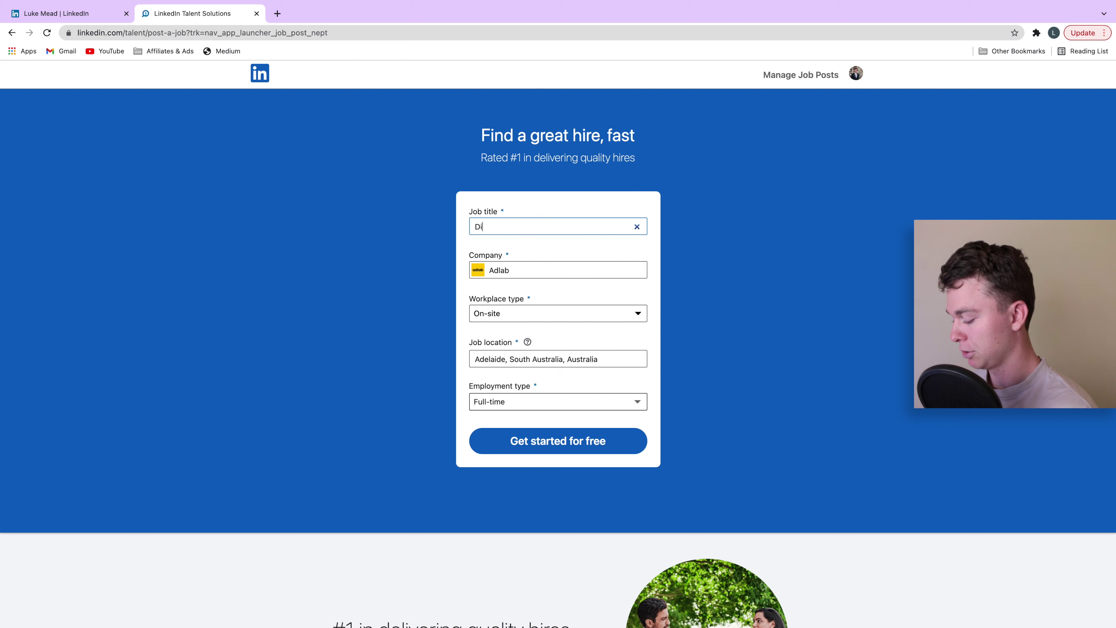
type("gital Market")
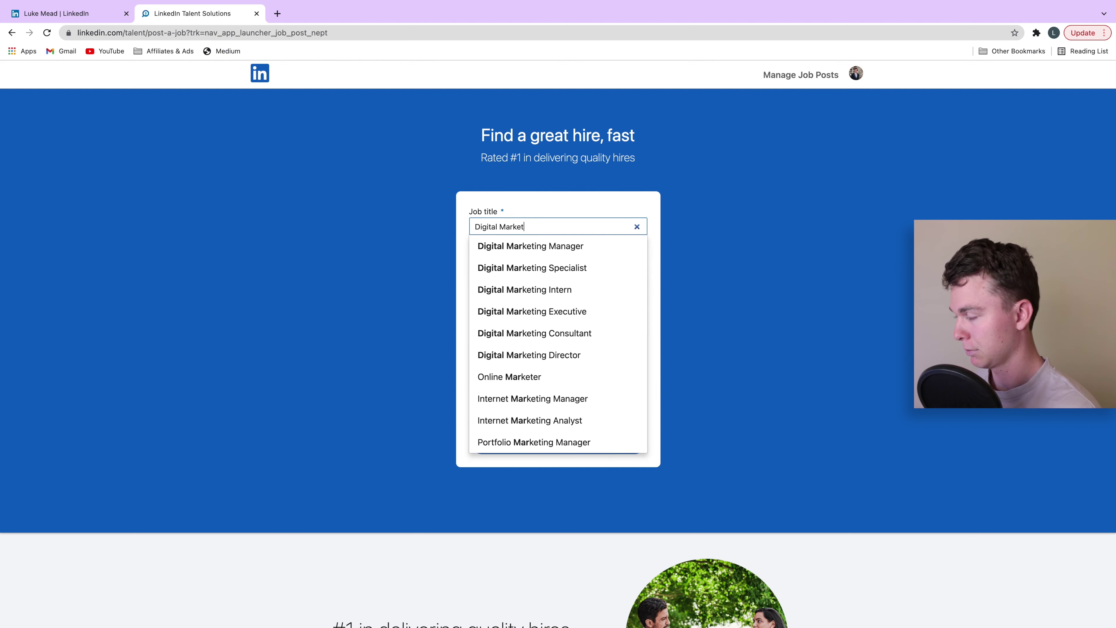
type("ing Manager")
left_click(542, 246)
left_click(543, 264)
double_click(563, 265)
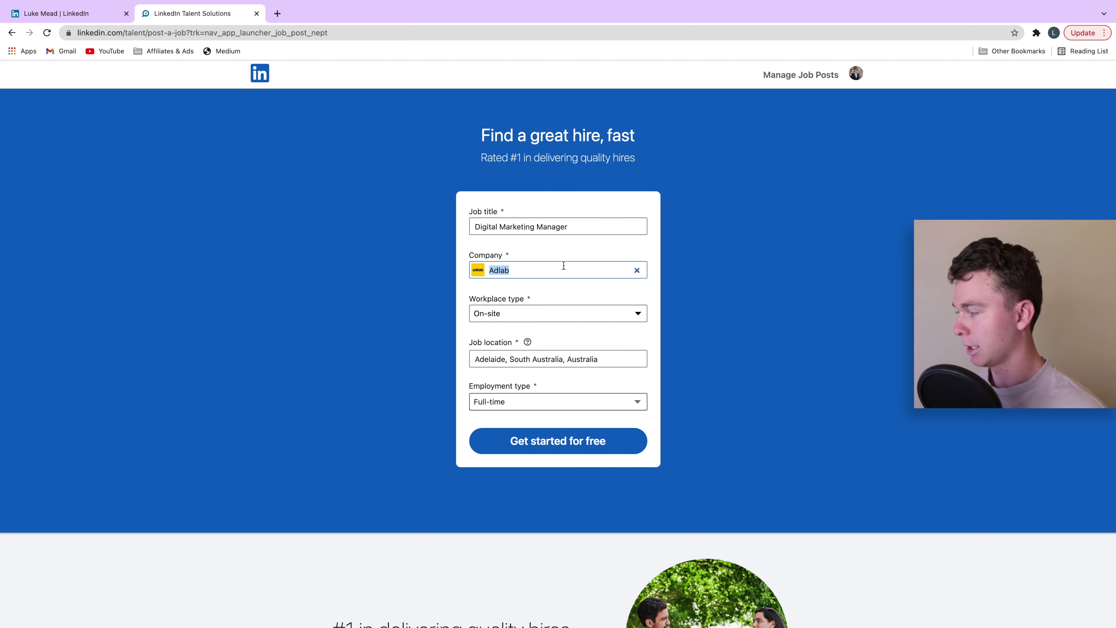
type("IPM M")
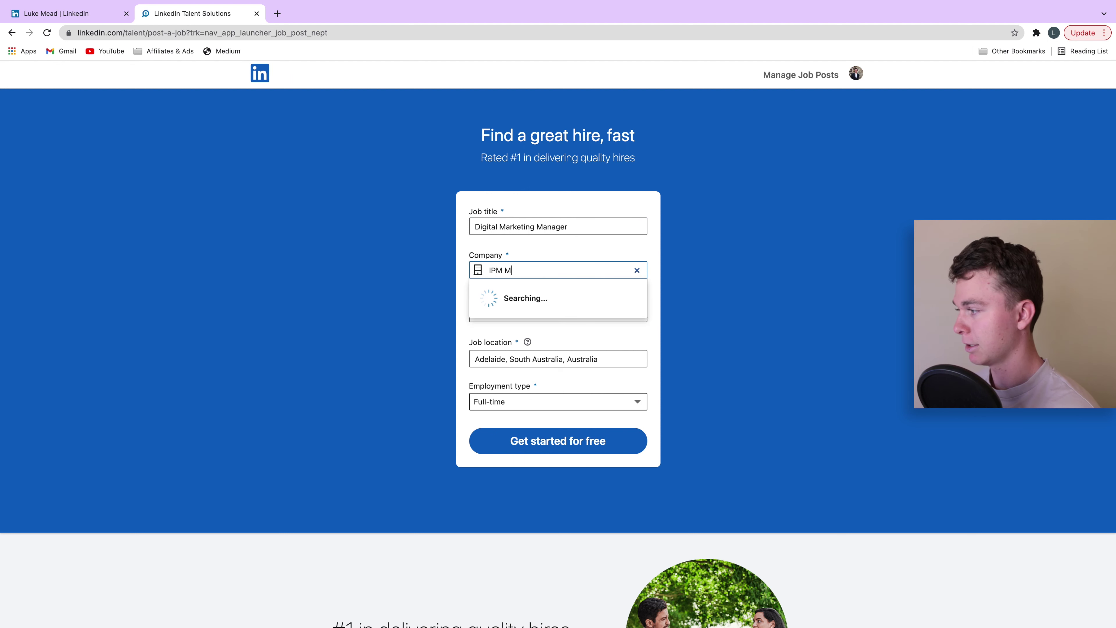
type("edia")
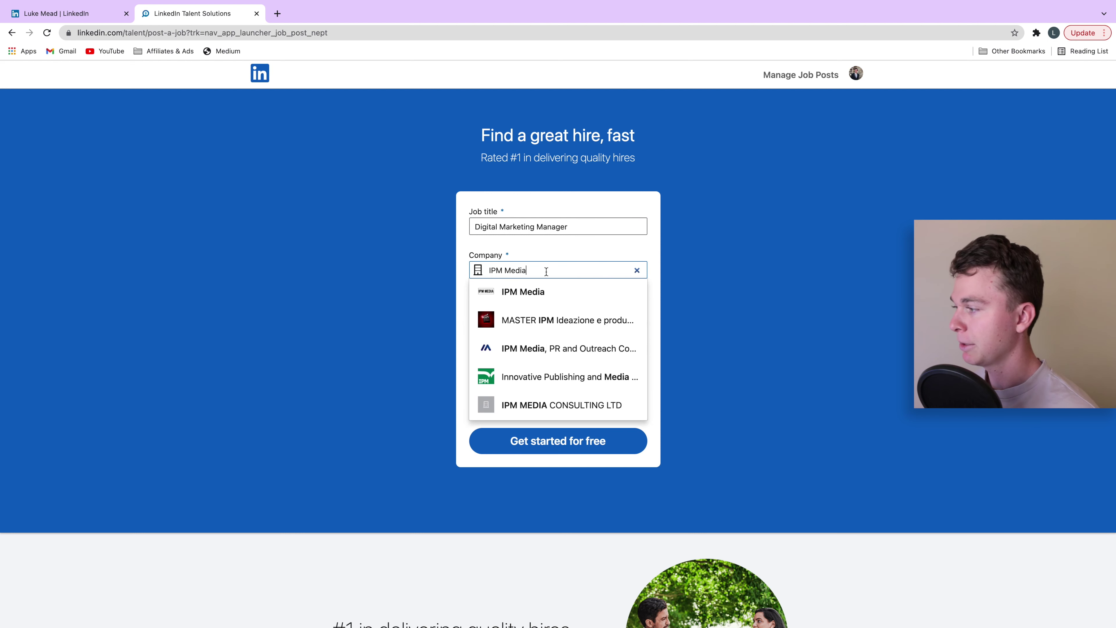
left_click(534, 295)
- Set workplace type to Hybrid and location to Adelaide, South Australia, Australia
left_click(536, 313)
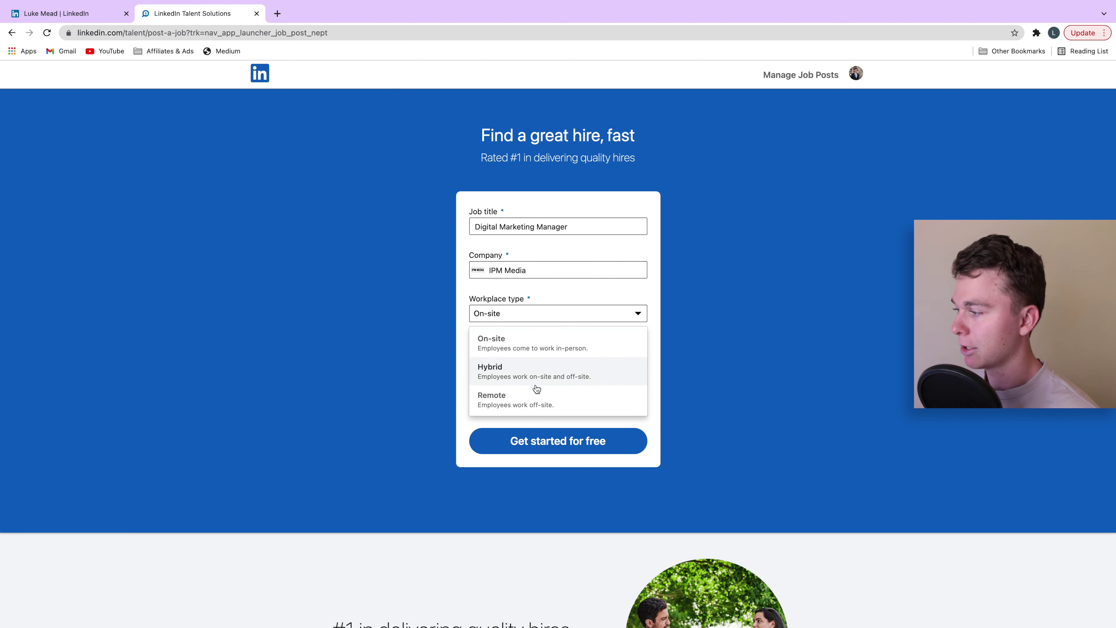
left_click(552, 372)
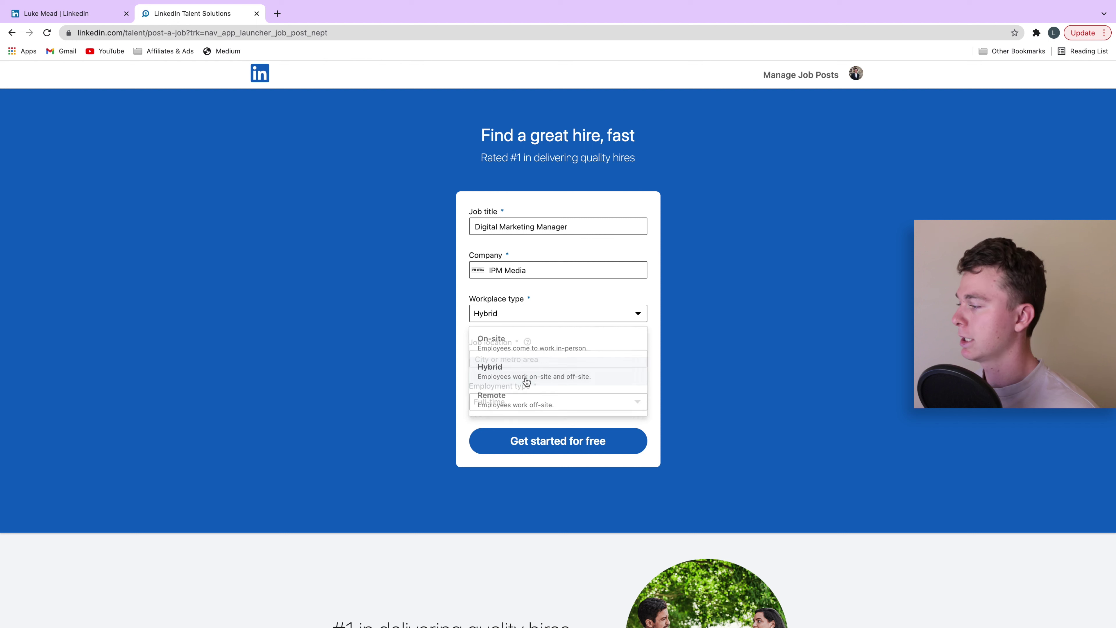
left_click(554, 359)
type("Adelaide")
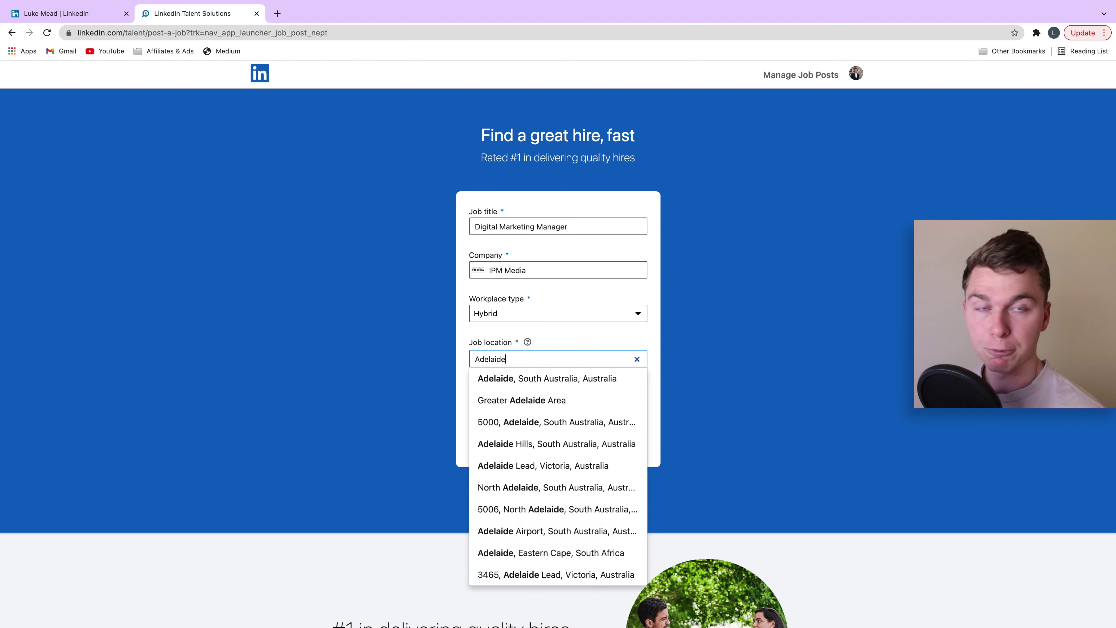
left_click(573, 386)
- Keep Full-time as the employment type and submit the job details for free
left_click(560, 400)
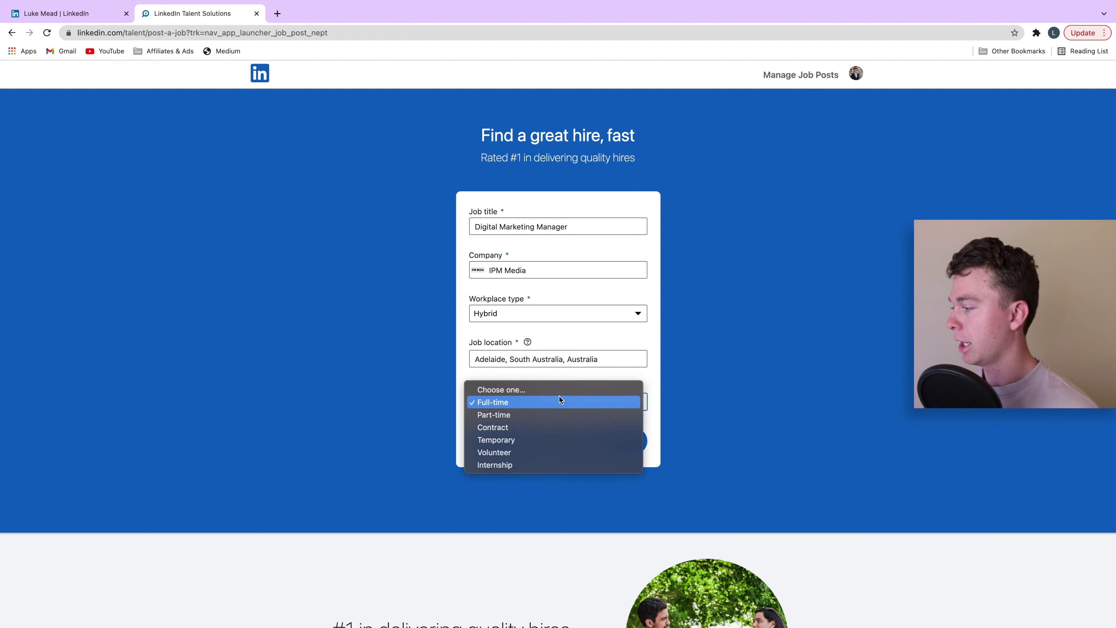
left_click(560, 402)
left_click(555, 436)
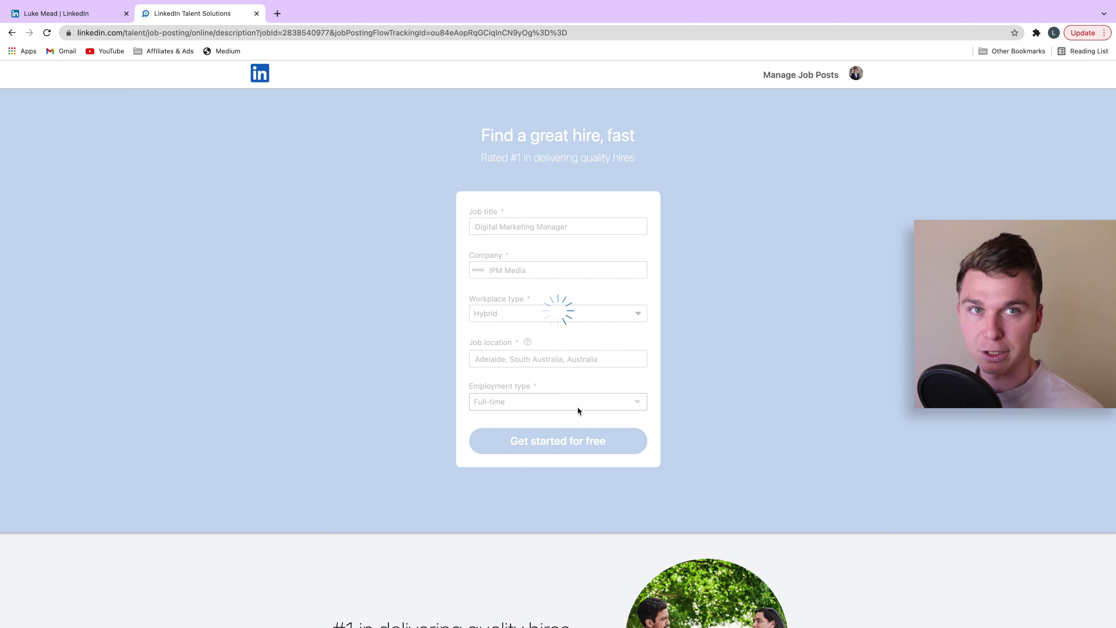
- Bullet the Responsibilities lines in the description, leaving the Responsibilities heading unbulleted
scroll(472, 347, "down", 1)
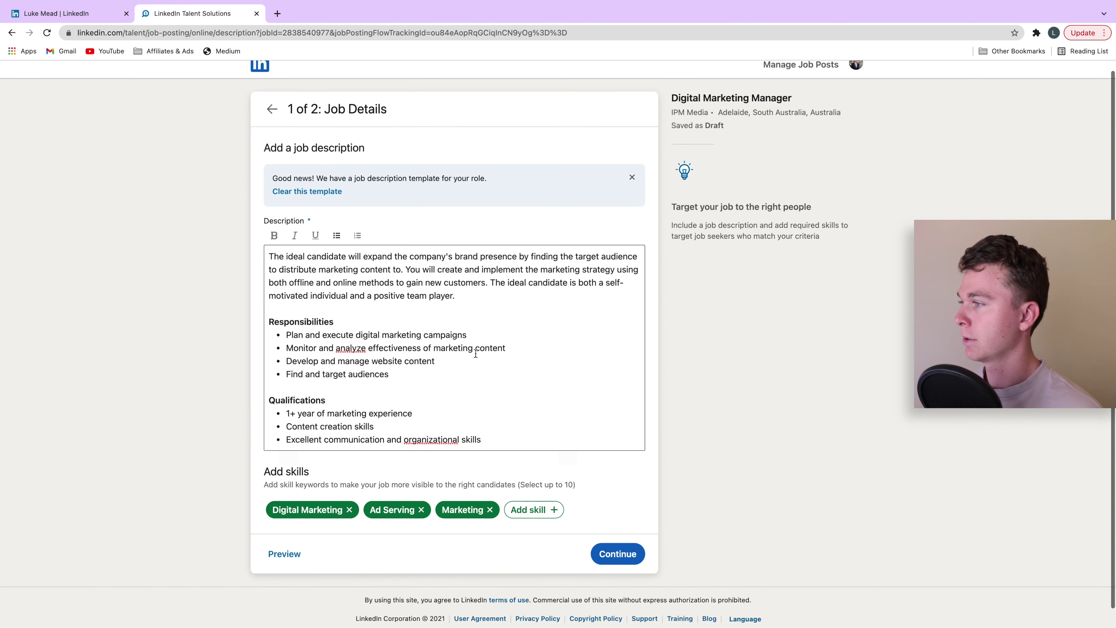
left_click(468, 344)
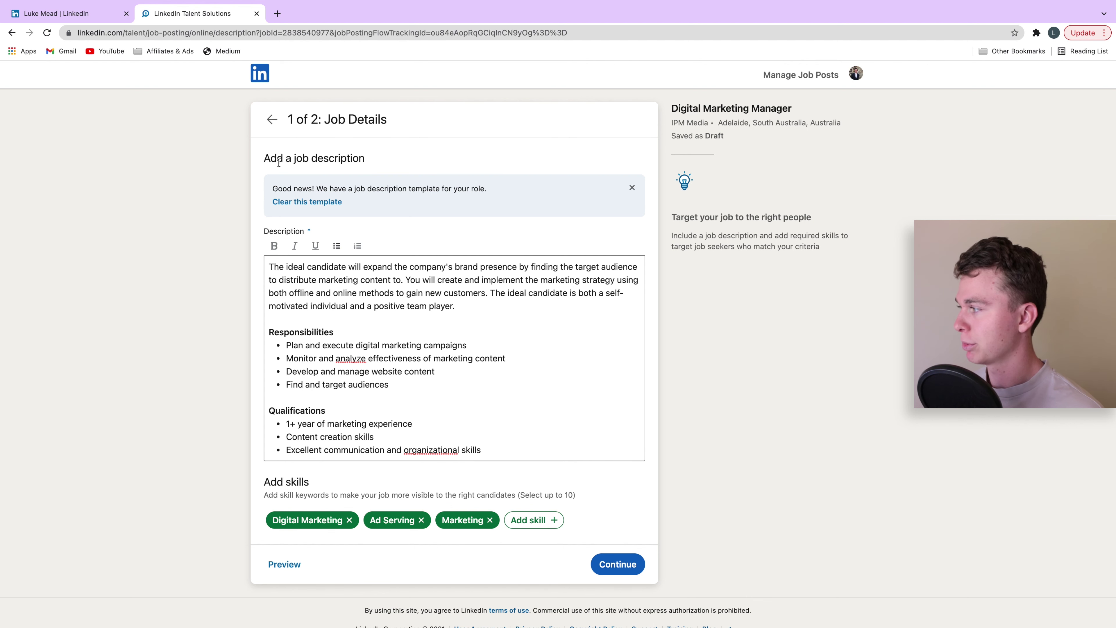
left_click_drag(269, 265, 457, 307)
scroll(460, 350, "down", 2)
left_click(460, 350)
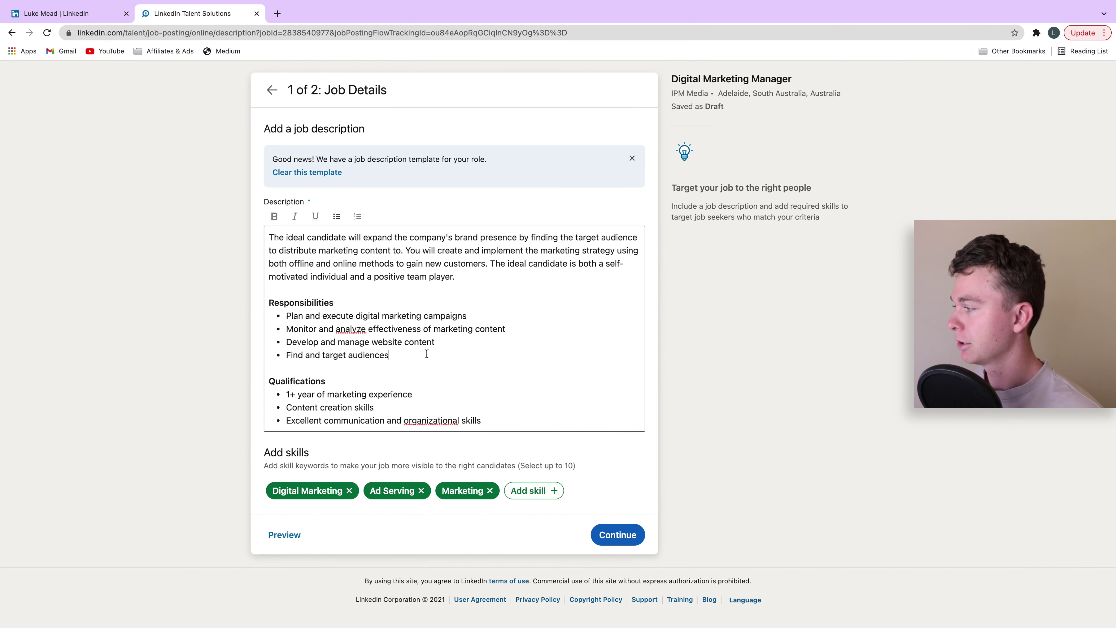
left_click_drag(394, 355, 285, 304)
left_click(330, 225)
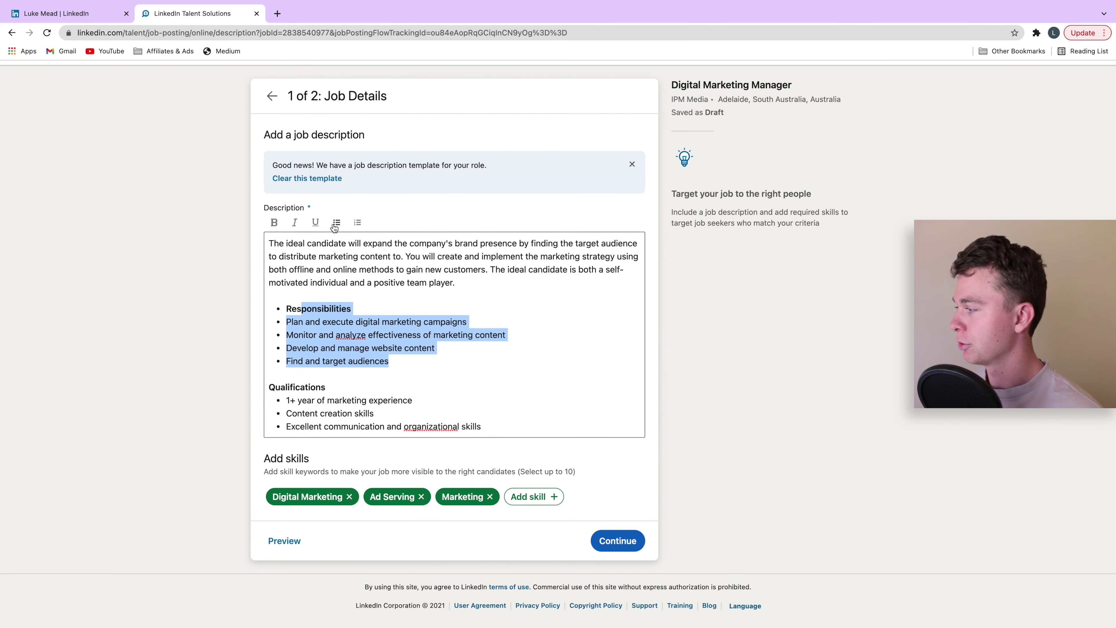
left_click(310, 279)
left_click(337, 194)
left_click_drag(278, 282, 334, 280)
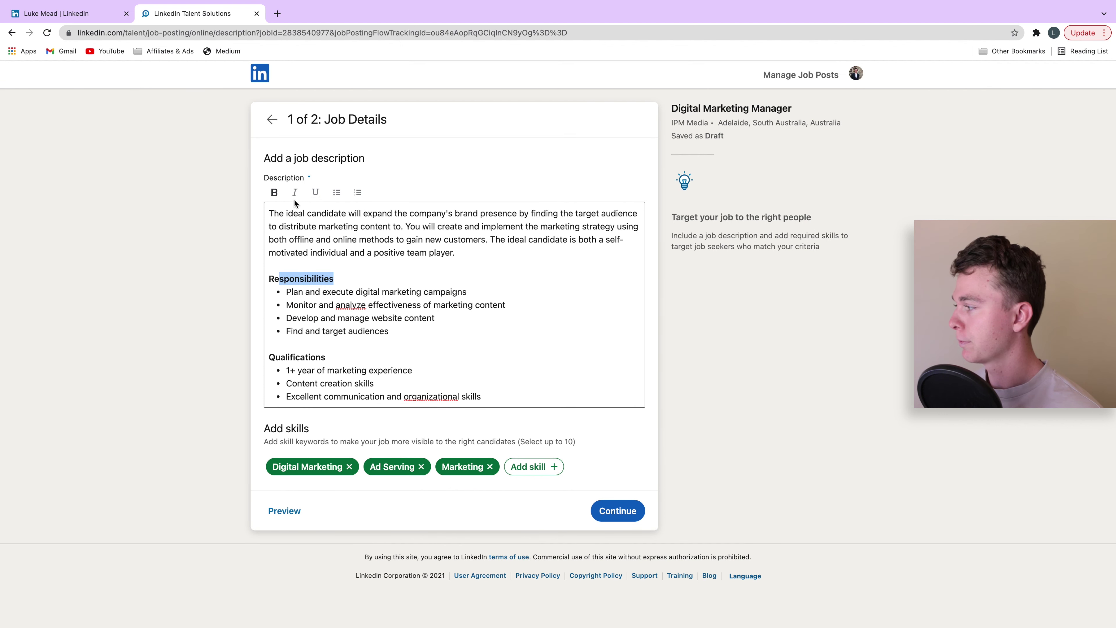
- Correct 'organizational' to 'organisational' in the Qualifications list
left_click(487, 374)
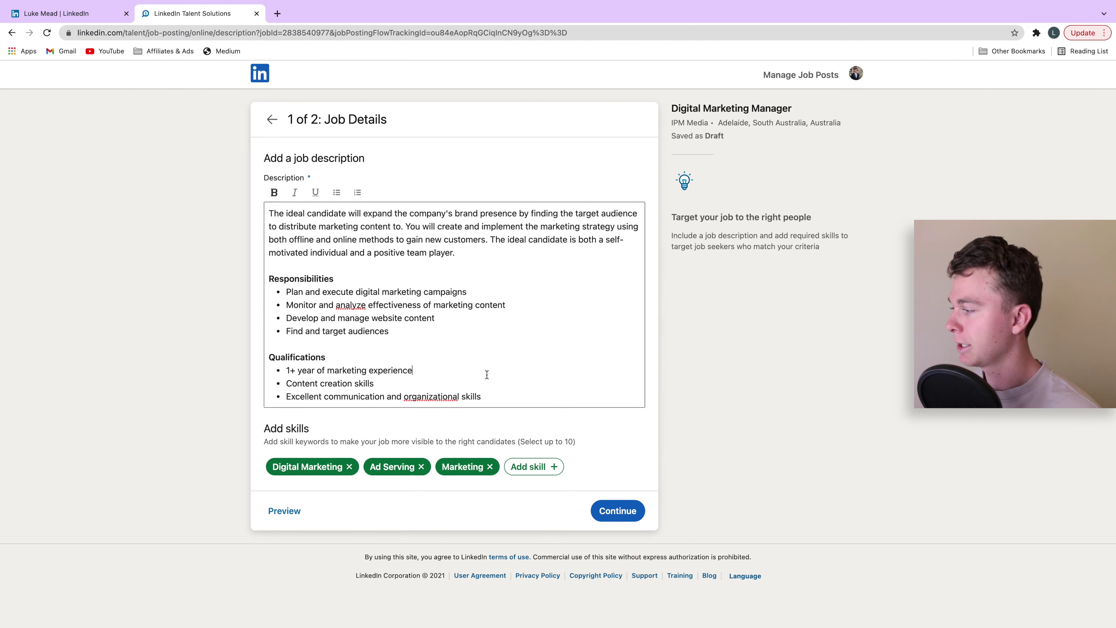
right_click(449, 394)
left_click(483, 397)
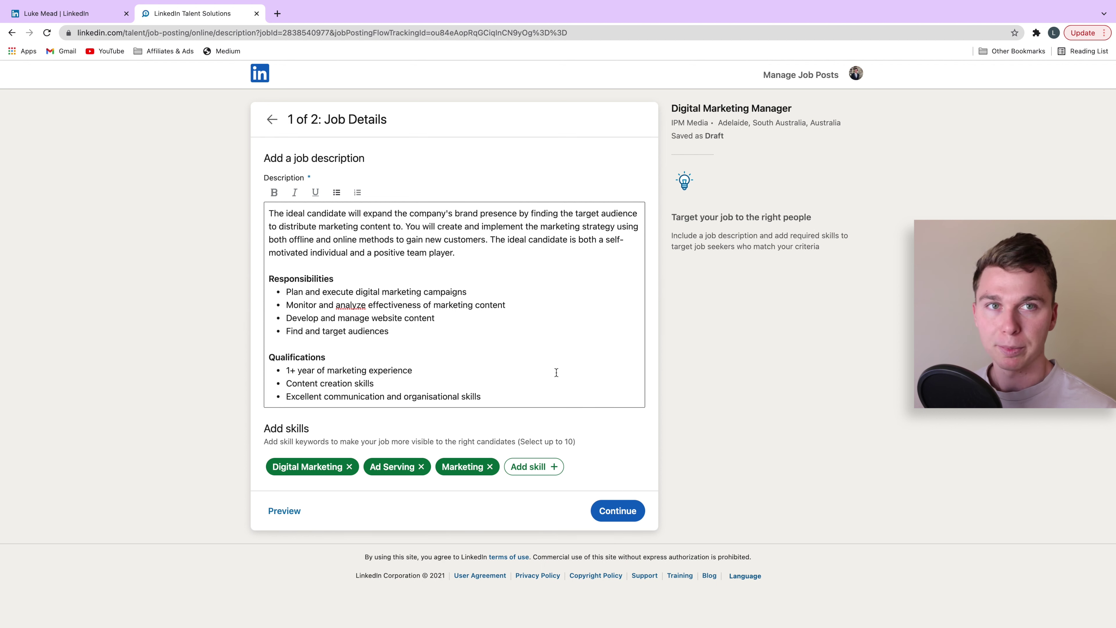
left_click(555, 374)
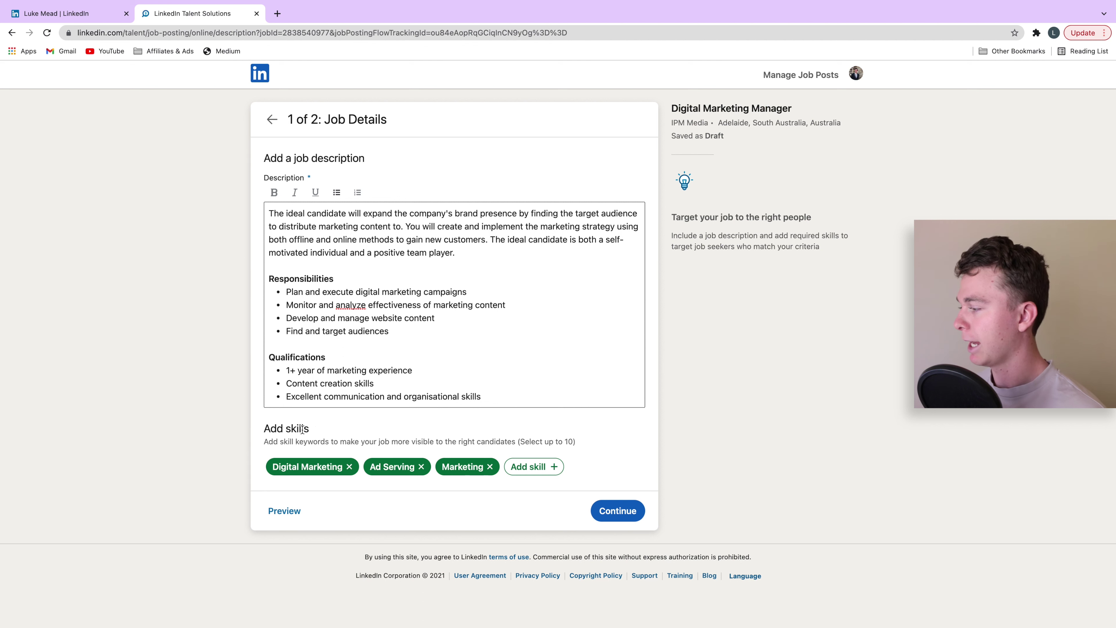
left_click_drag(312, 430, 276, 428)
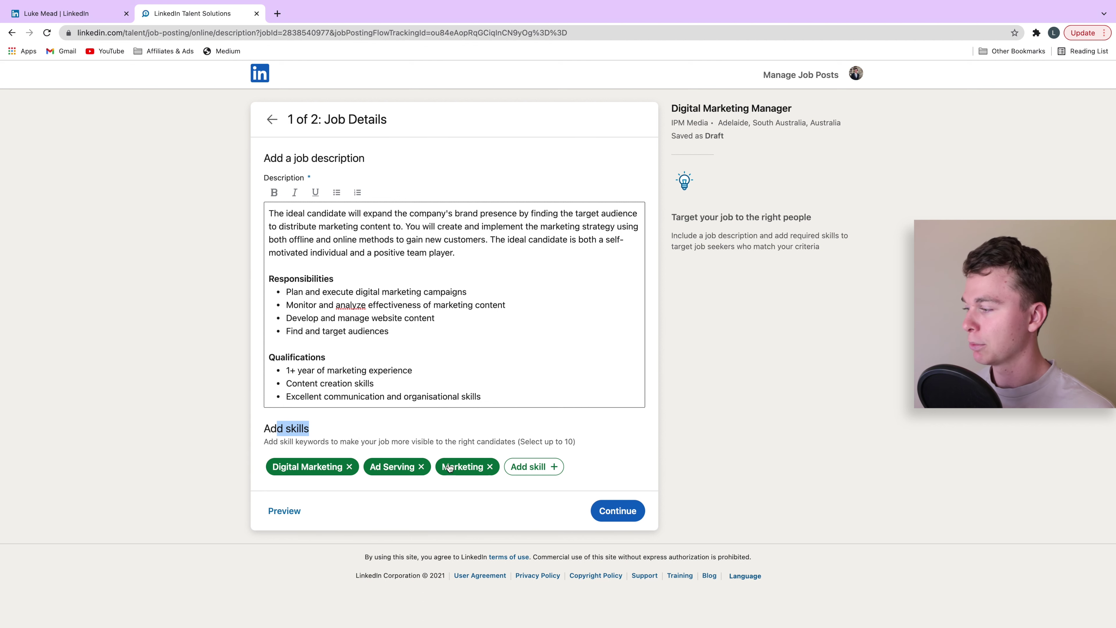
- Add Web Development and Web Design to the job's skills
left_click(534, 469)
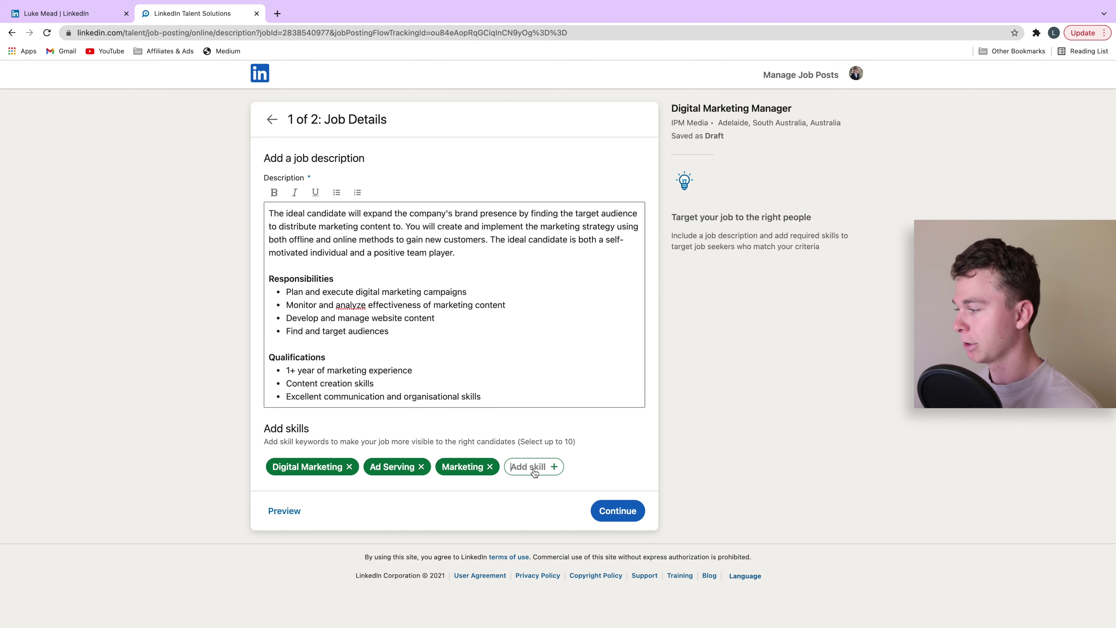
type("Web")
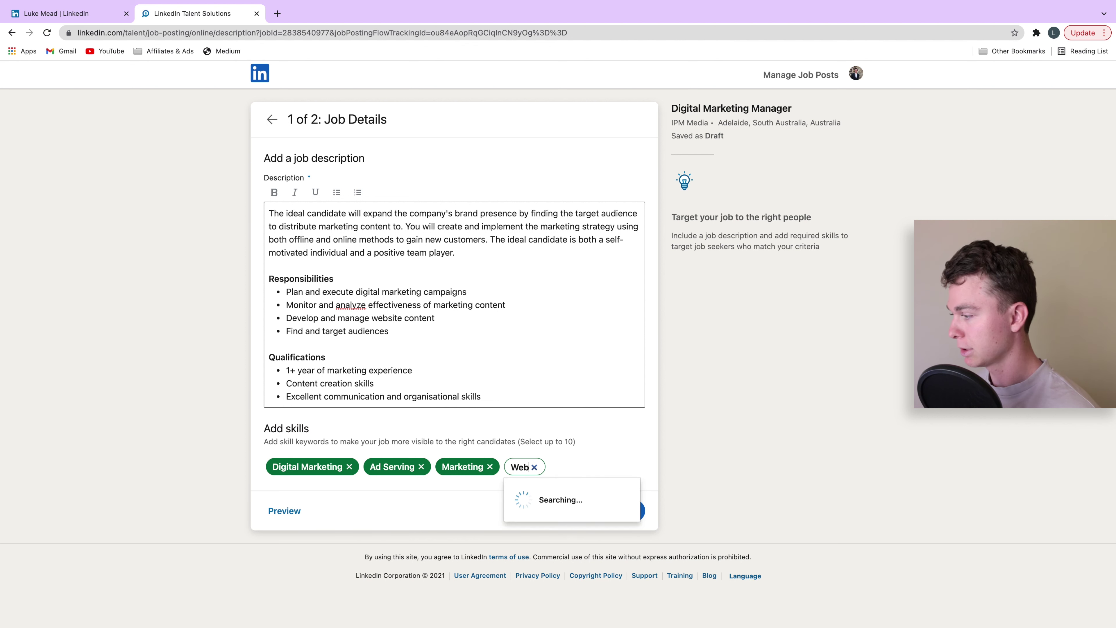
left_click(555, 494)
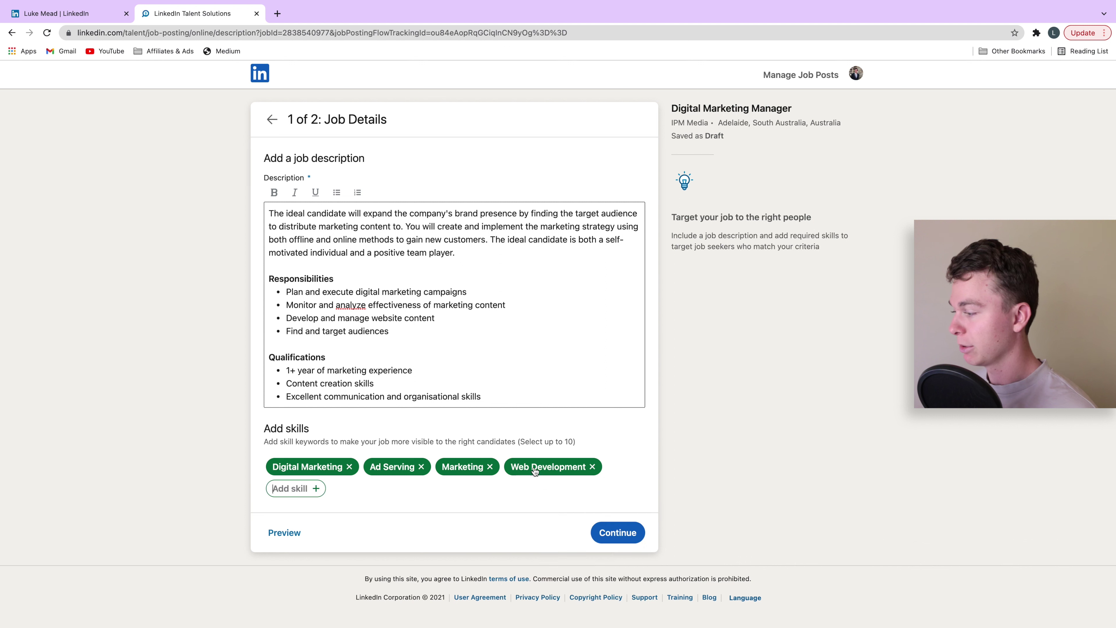
type("web")
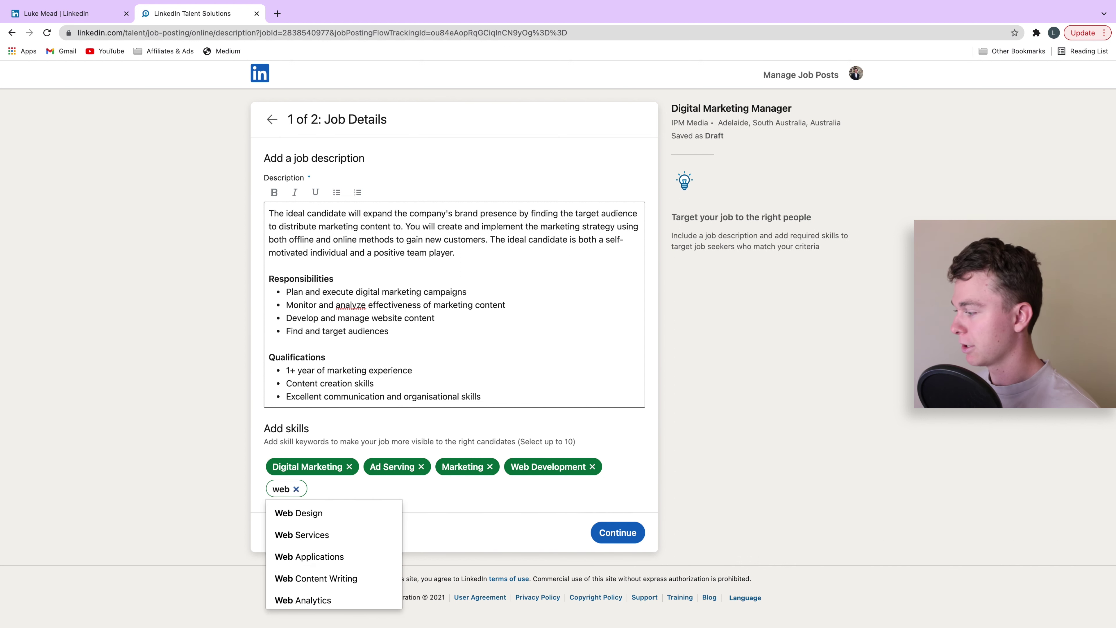
left_click(303, 513)
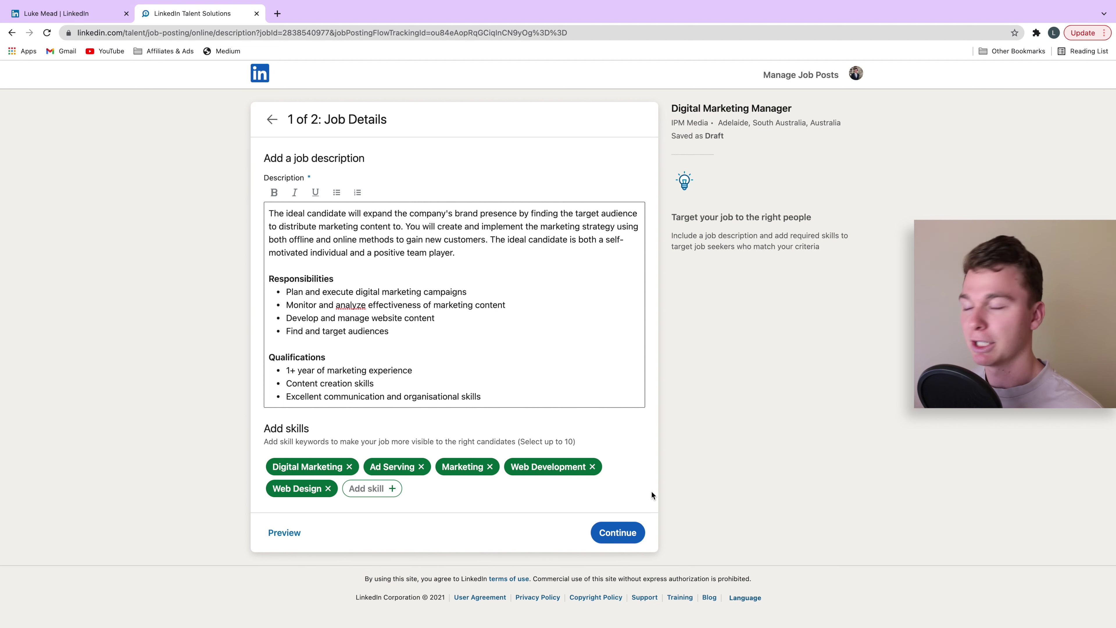
- Review the job post preview, close it and continue to the applicant options step
left_click(311, 529)
scroll(564, 252, "down", 2)
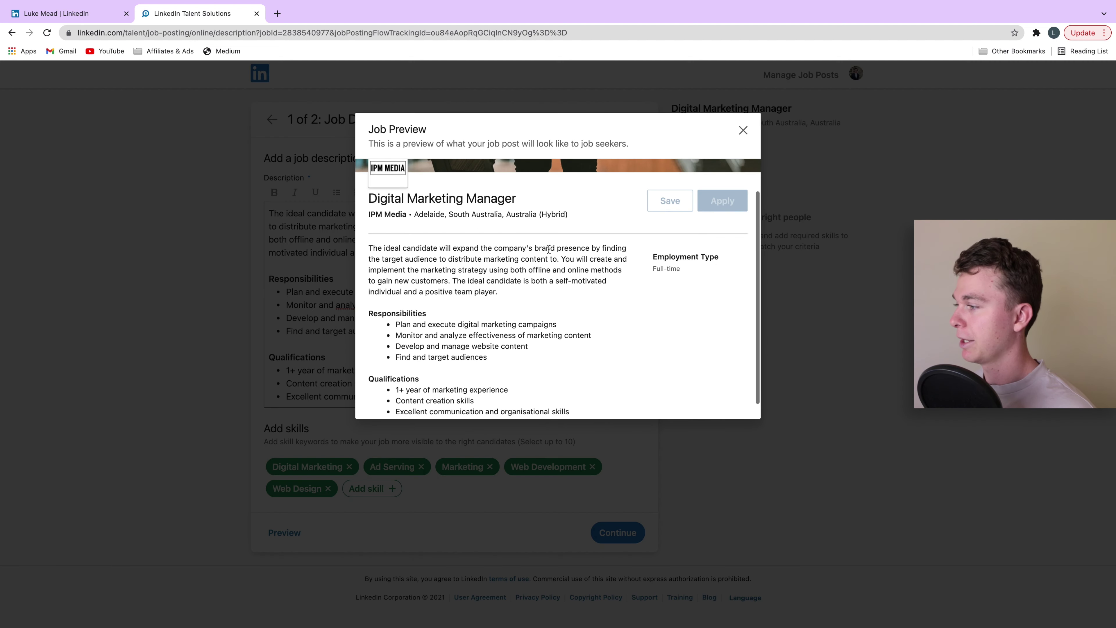
scroll(564, 252, "up", 2)
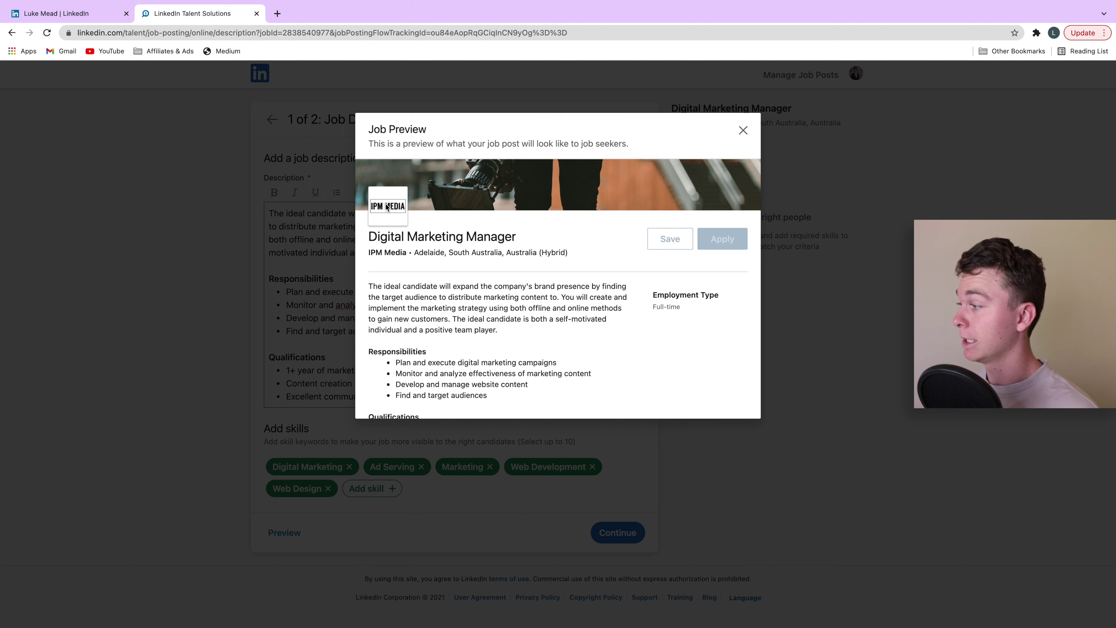
left_click_drag(519, 241, 390, 238)
scroll(681, 250, "down", 2)
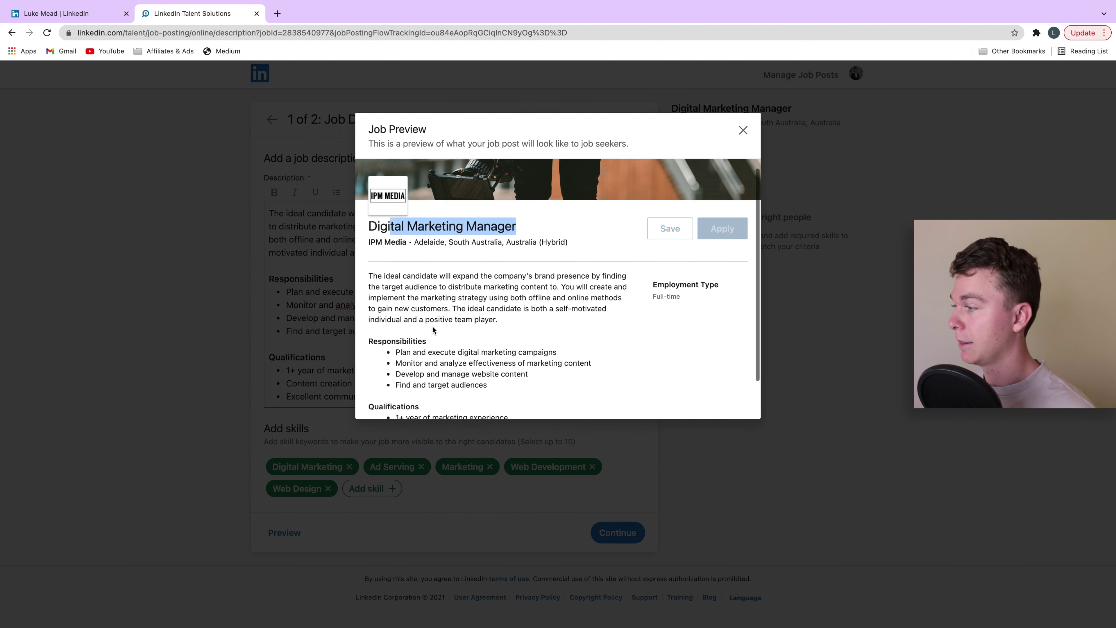
left_click(690, 261)
left_click_drag(658, 241, 636, 246)
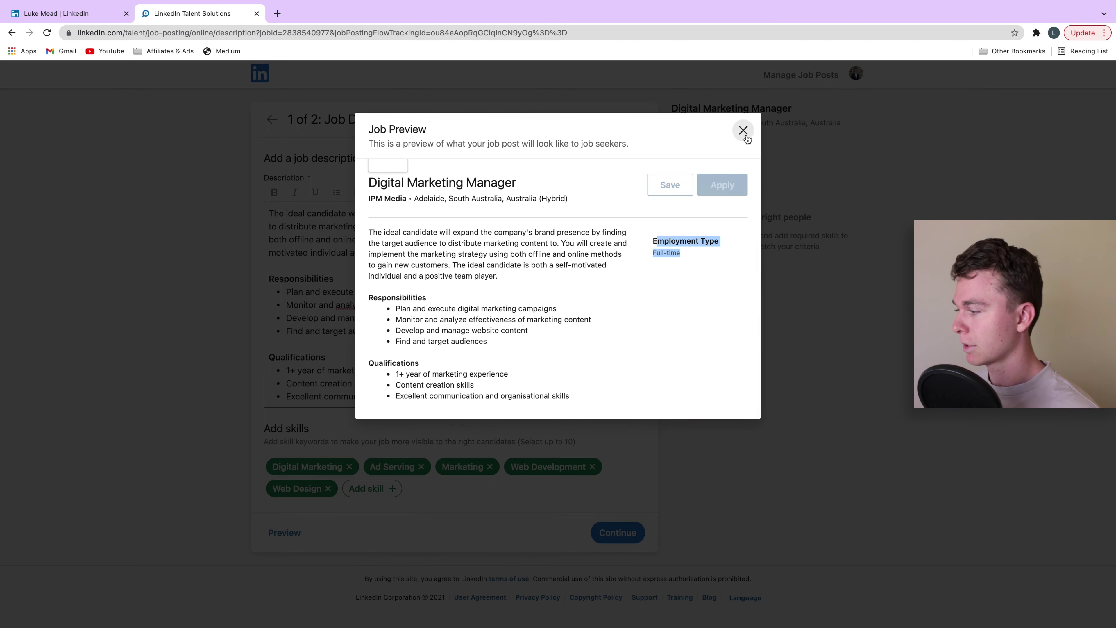
left_click(746, 138)
left_click(620, 536)
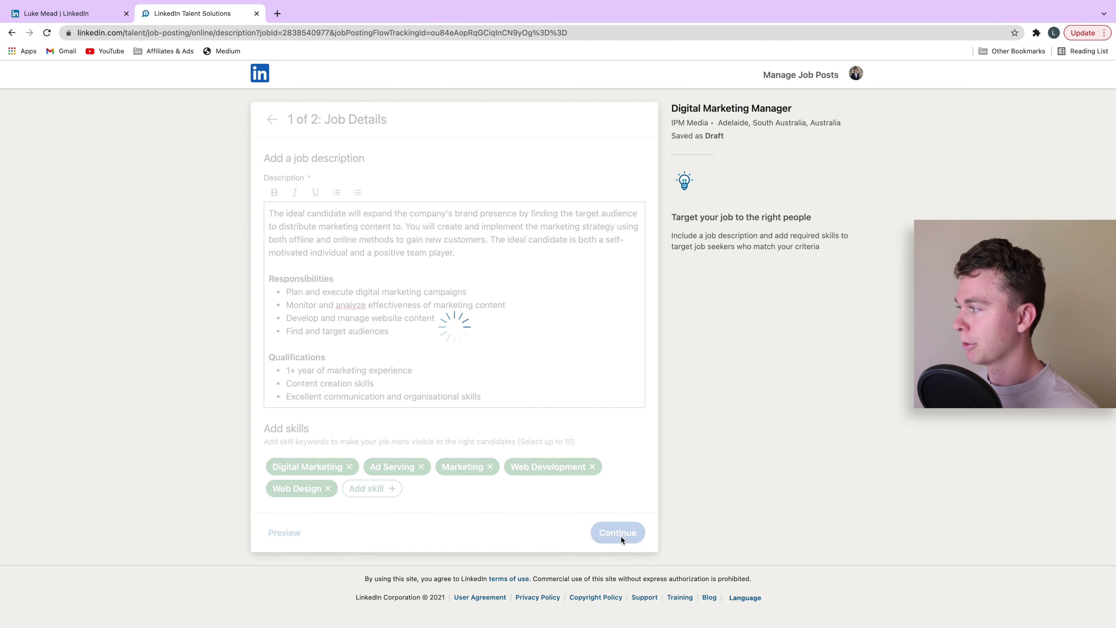
- Replace the applicant email address with the company's contact email address
left_click(440, 196)
triple_click(434, 194)
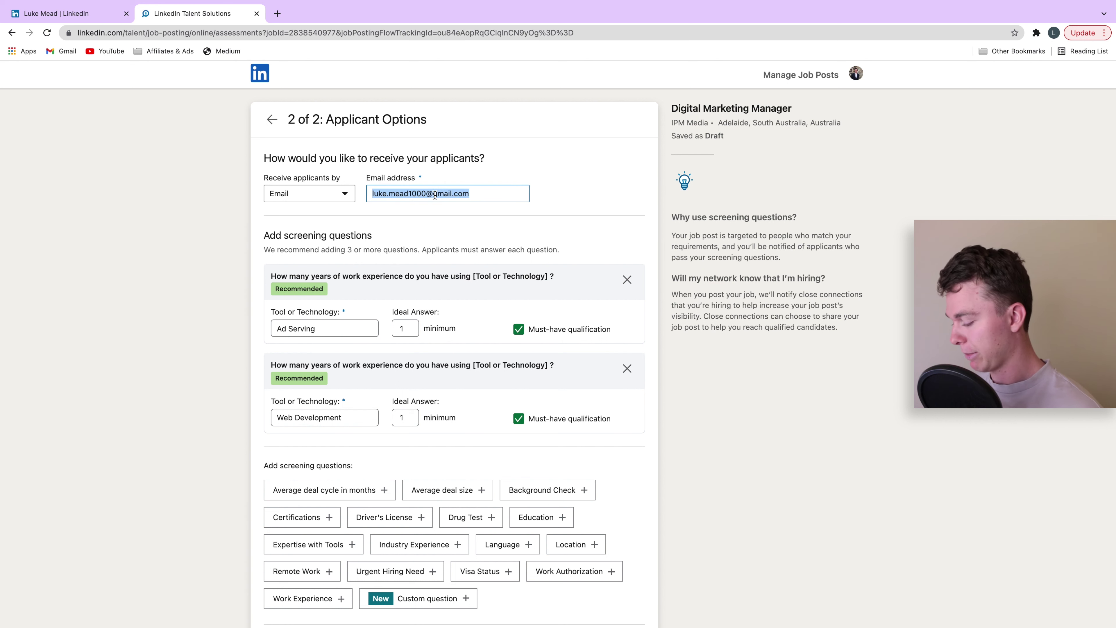
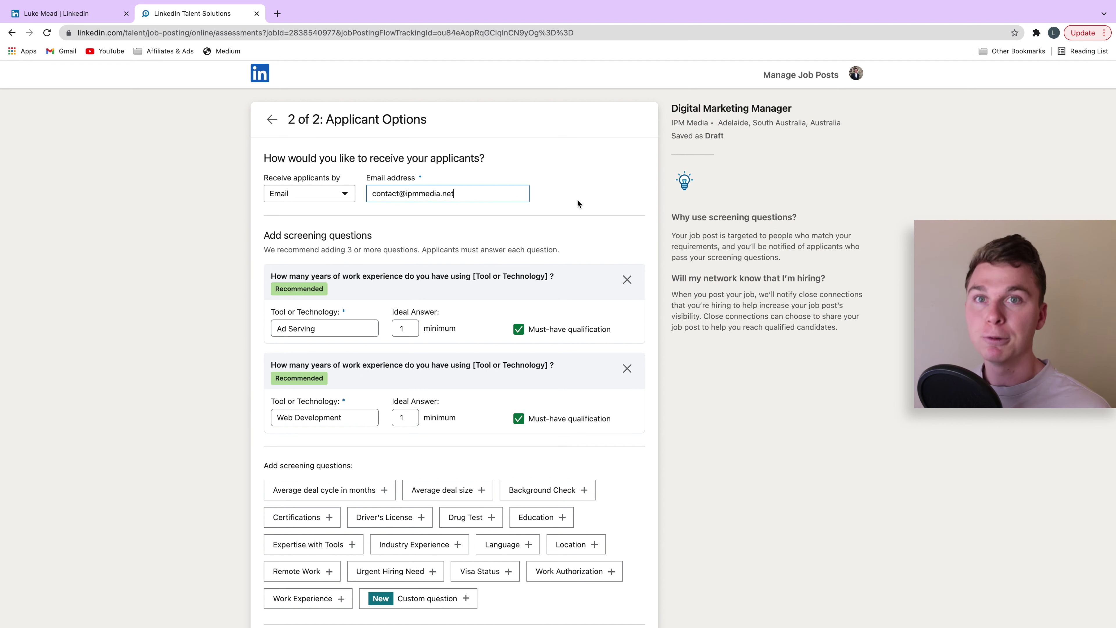
scroll(509, 223, "down", 1)
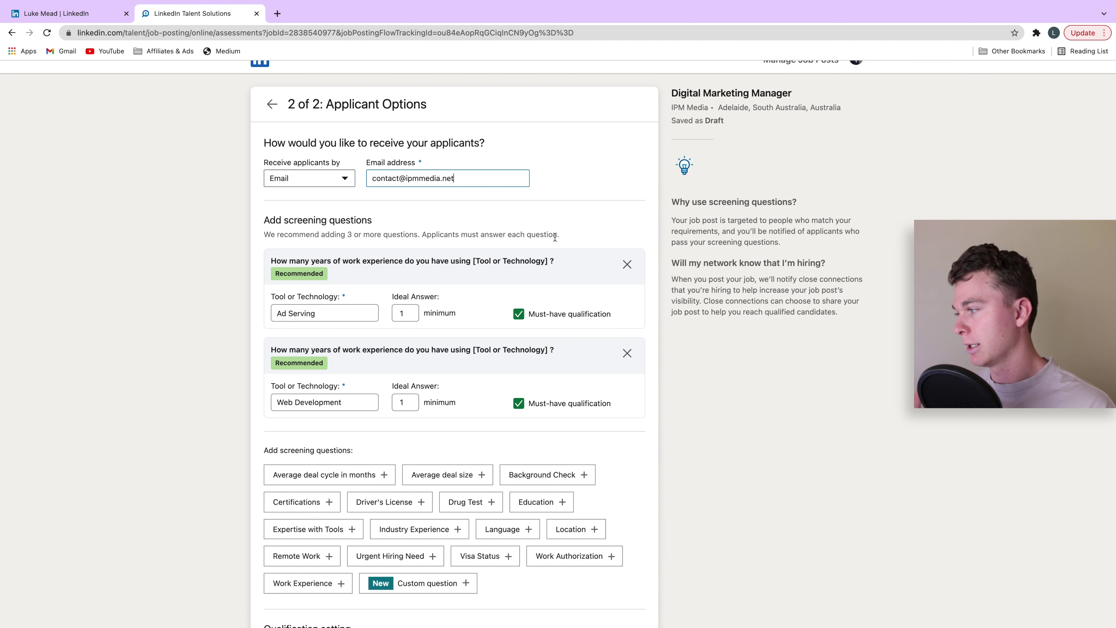
- Review the must-have screening questions, including 1 year of Ad Serving experience
triple_click(337, 311)
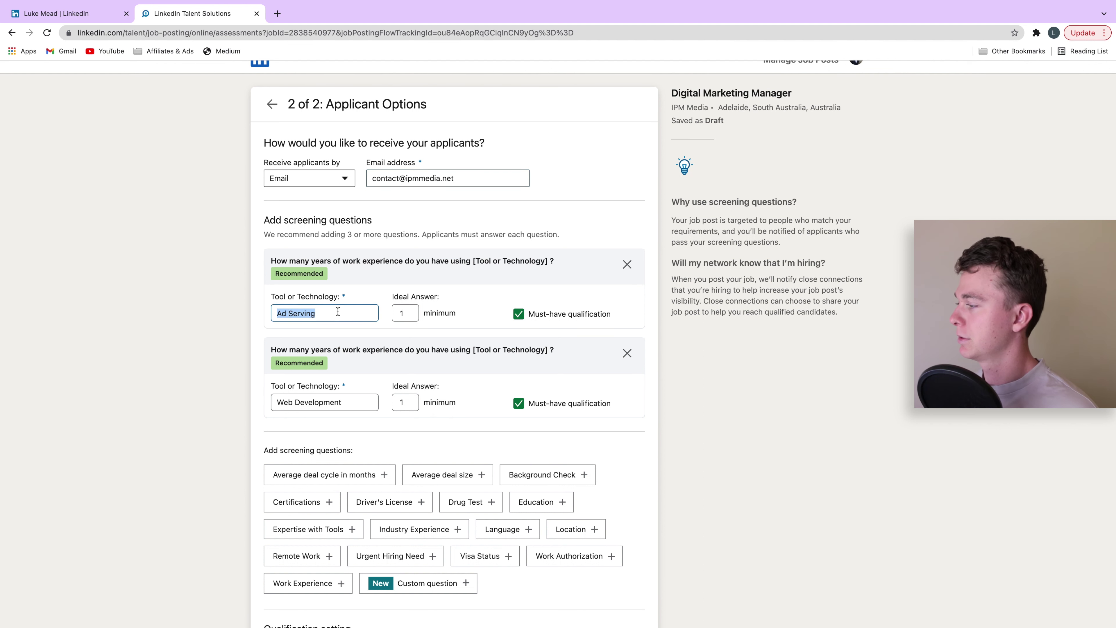
left_click(365, 307)
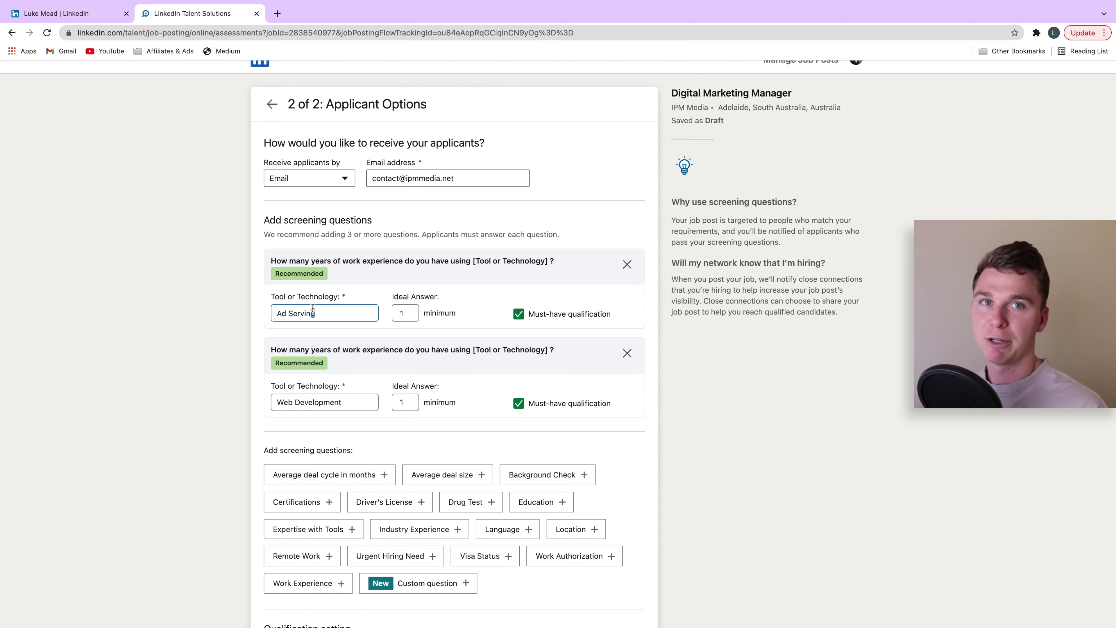
scroll(354, 352, "down", 3)
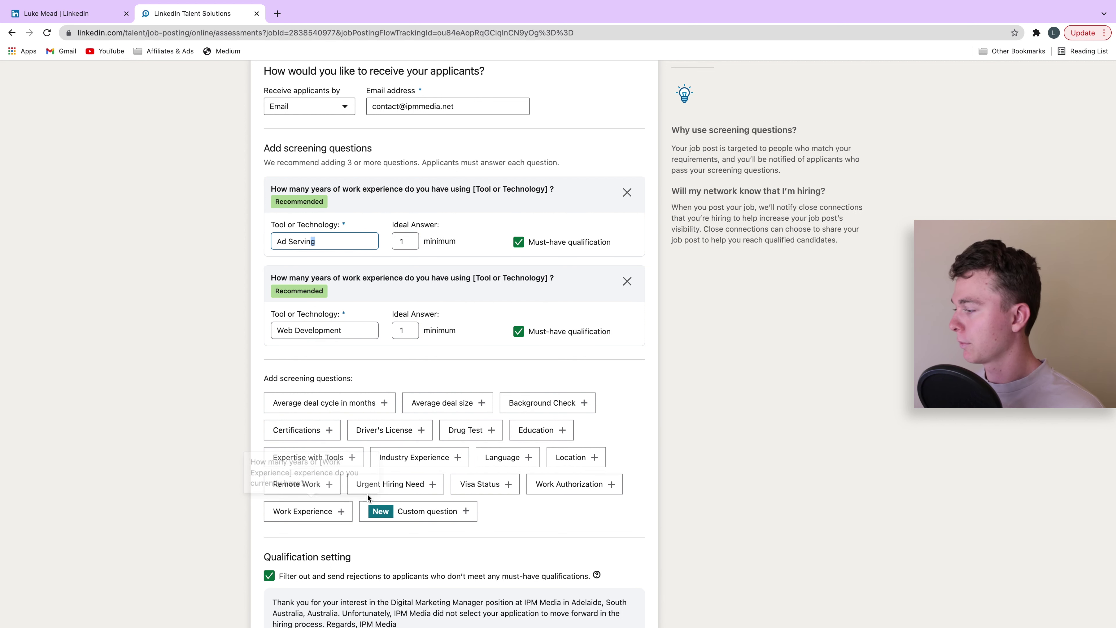
scroll(371, 488, "down", 1)
scroll(376, 478, "down", 3)
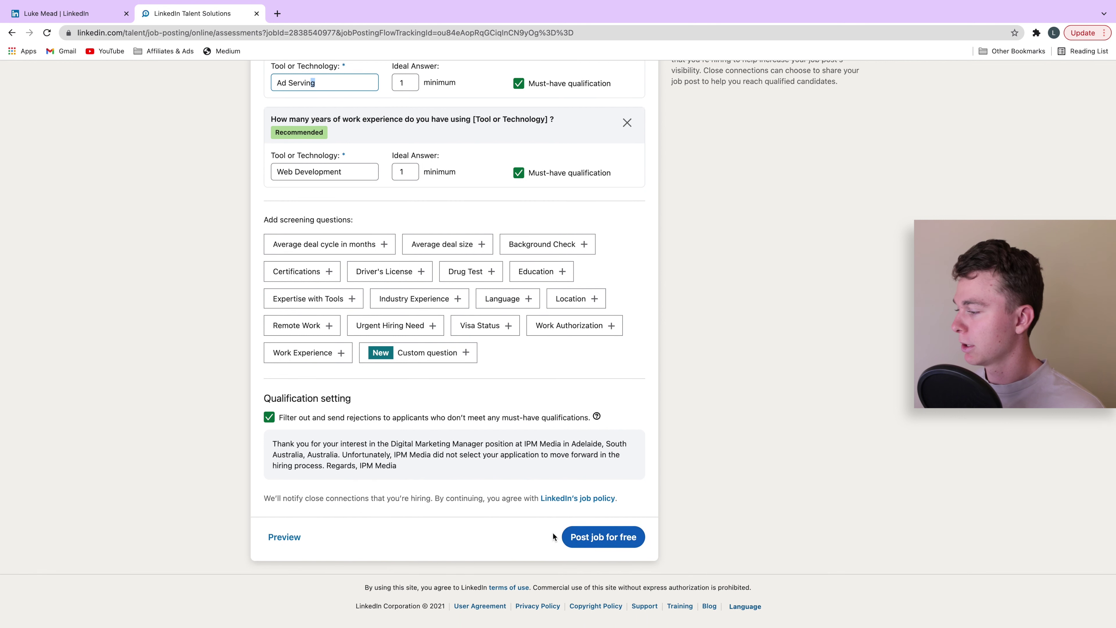
- Post the Digital Marketing Manager job for free and keep it on the free plan
left_click(566, 543)
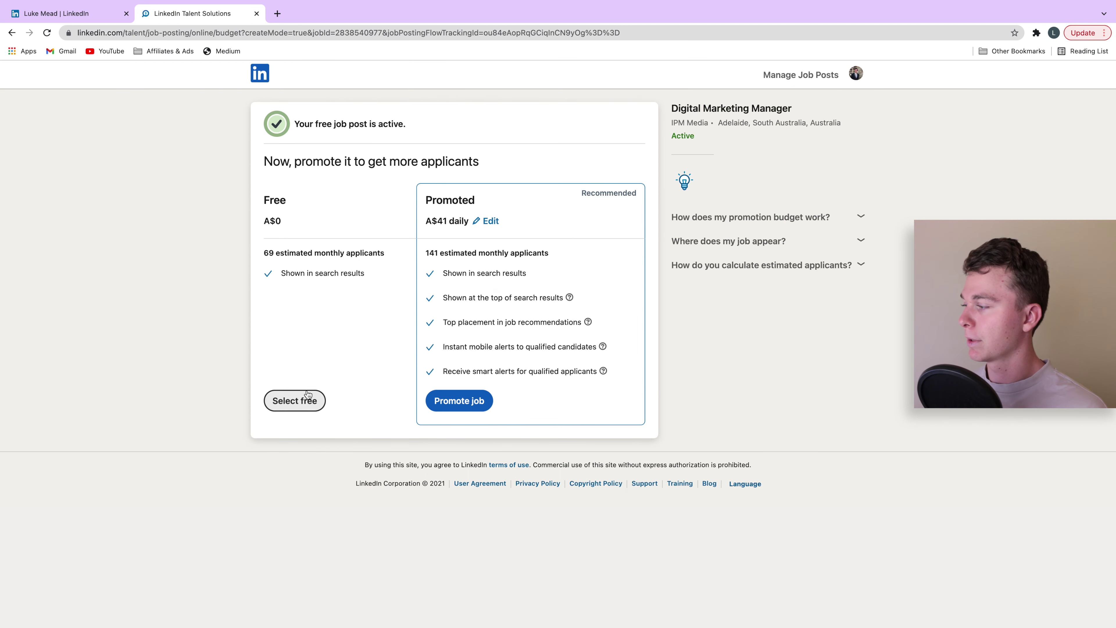
left_click(313, 394)
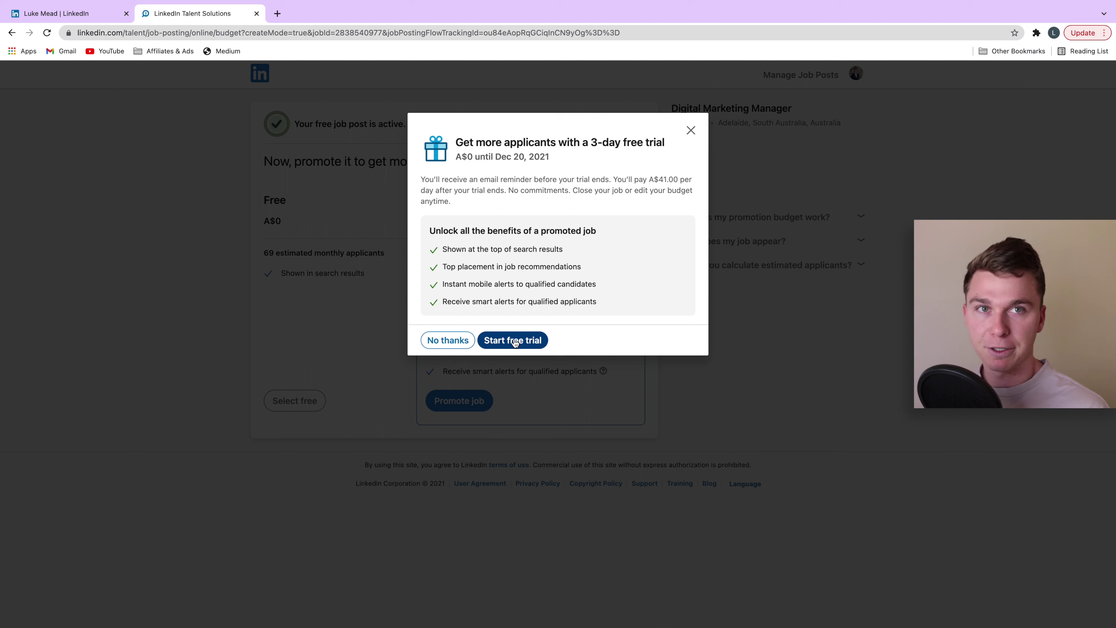